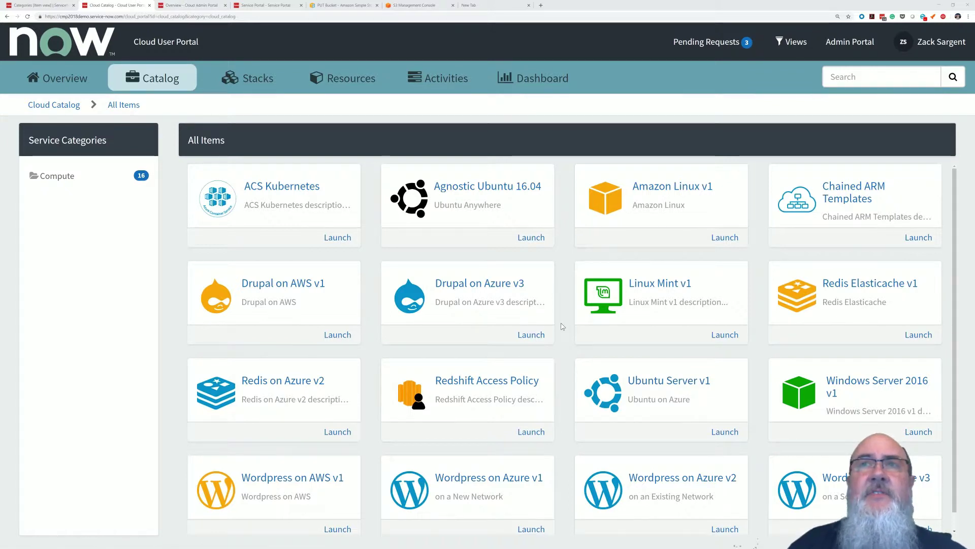
Switch to the Overview - Cloud Admin Portal browser tab
{"action": "left_click", "coordinate": [202, 6]}
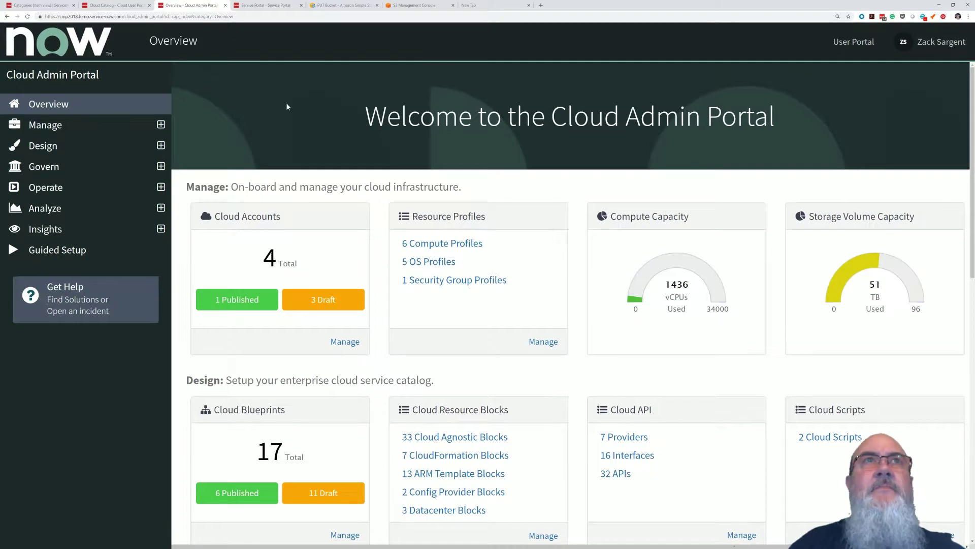
From Design > Blueprints, open the Chained ARM Templates blueprint's Provision catalog item for editing
{"action": "left_click", "coordinate": [160, 146]}
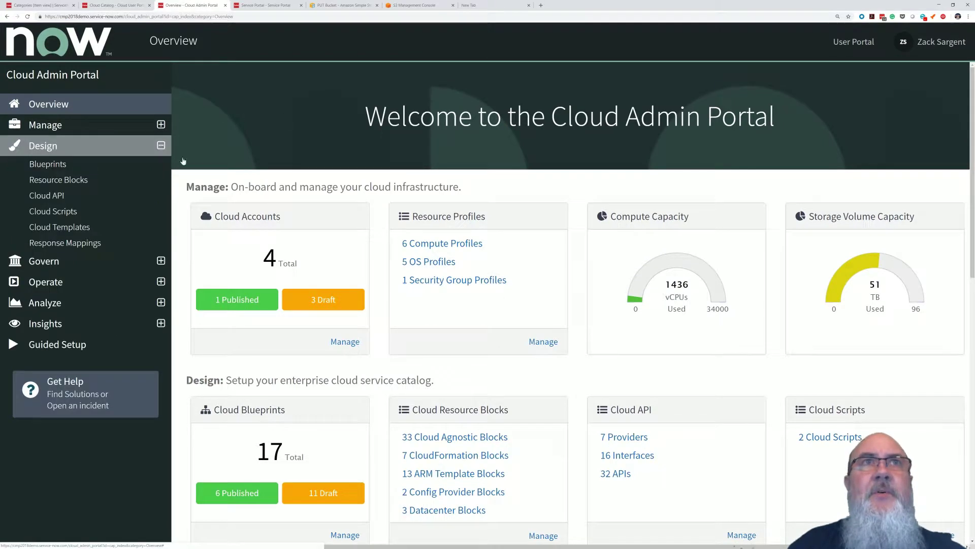
{"action": "left_click", "coordinate": [82, 165]}
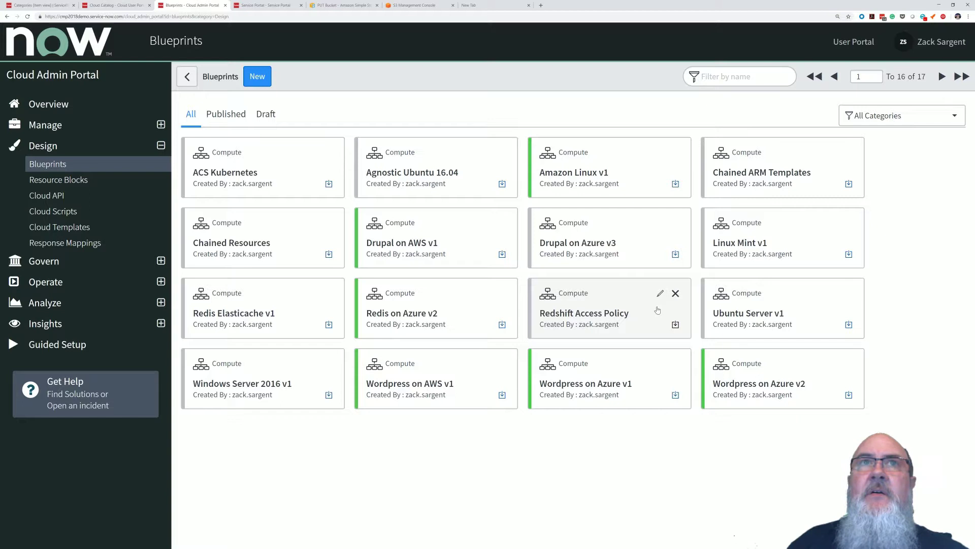
{"action": "left_click", "coordinate": [774, 177]}
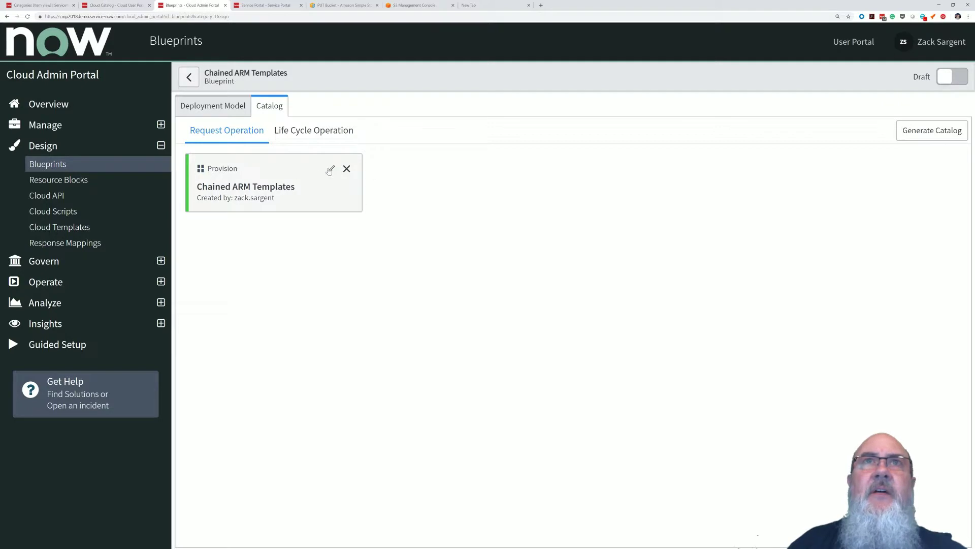
{"action": "left_click", "coordinate": [330, 169]}
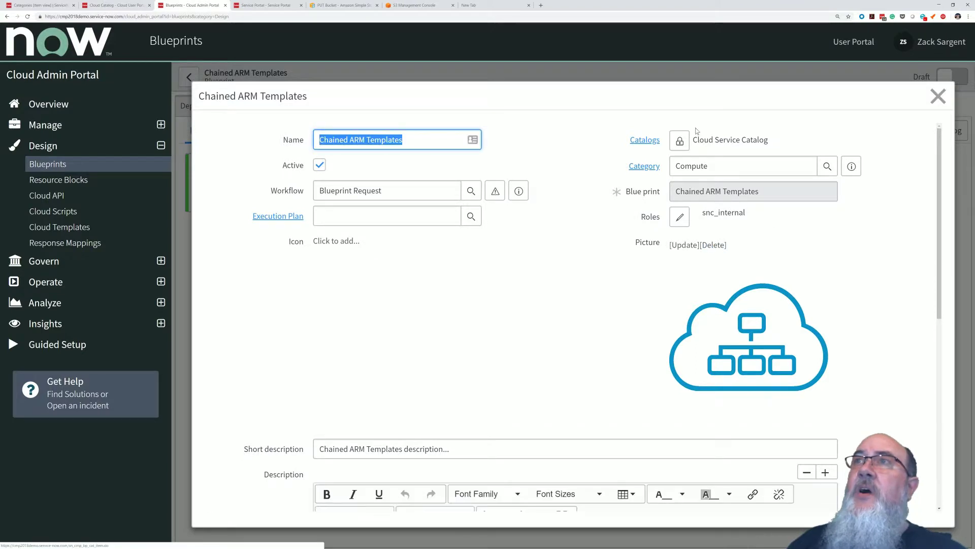
Add Service Catalog alongside Cloud Service Catalog to the item's catalogs and update the item
{"action": "left_click", "coordinate": [679, 143]}
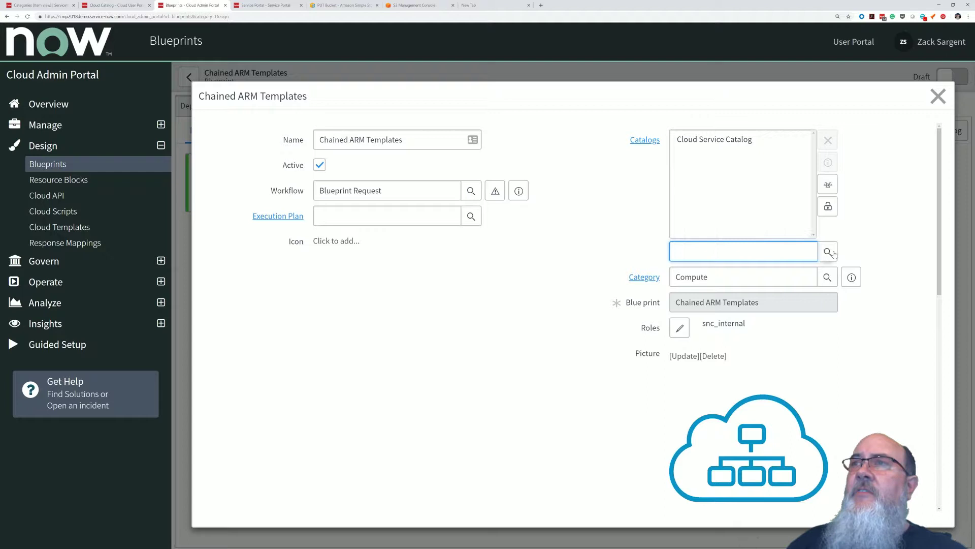
{"action": "left_click", "coordinate": [827, 252]}
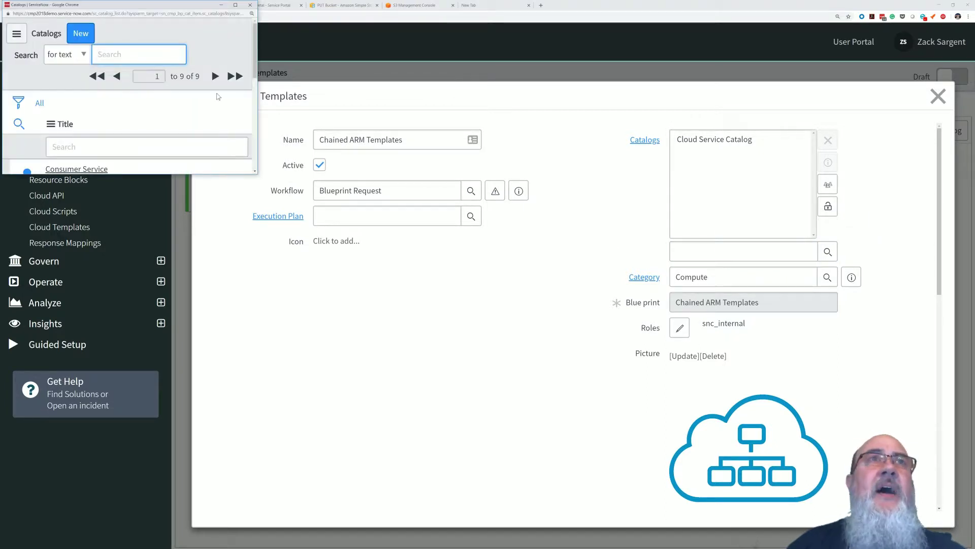
{"action": "scroll", "coordinate": [166, 140], "scroll_direction": "down", "scroll_amount": 2}
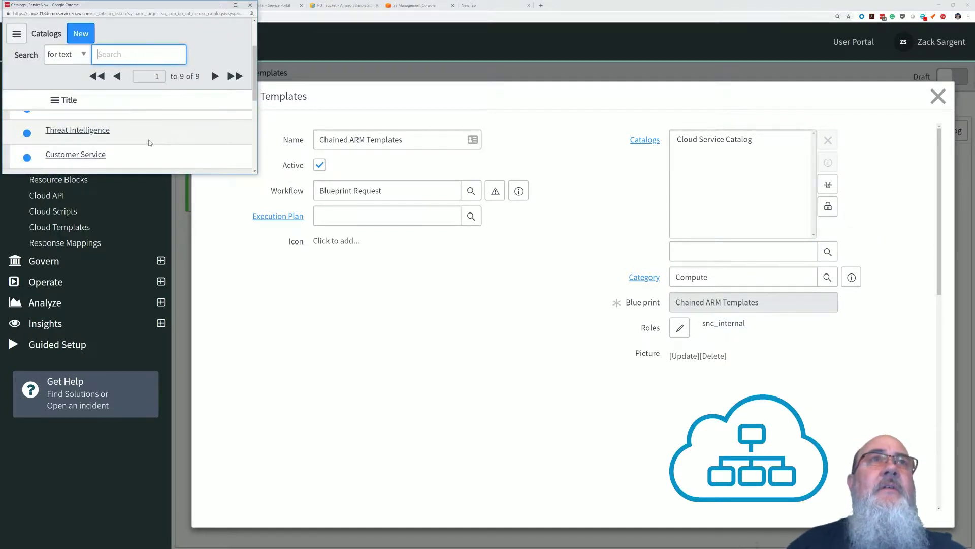
{"action": "mouse_move", "coordinate": [256, 175]}
{"action": "left_mouse_down"}
{"action": "mouse_move", "coordinate": [342, 305]}
{"action": "mouse_move", "coordinate": [443, 374]}
{"action": "left_mouse_up"}
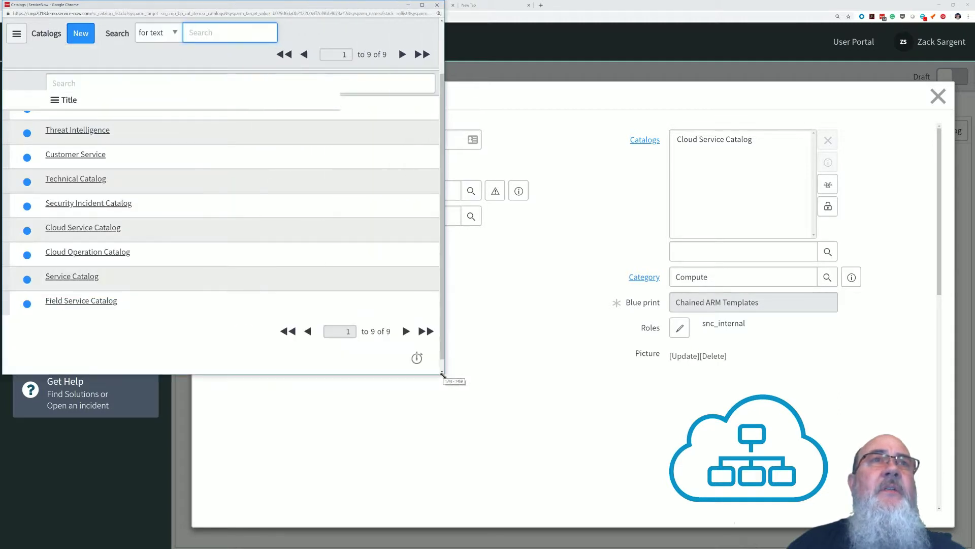
{"action": "left_click", "coordinate": [73, 277]}
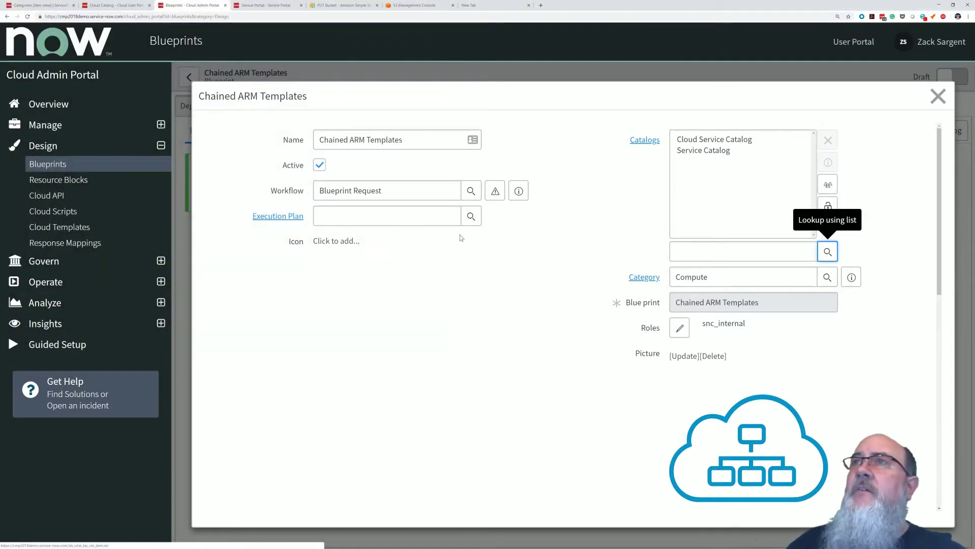
{"action": "left_click", "coordinate": [828, 206]}
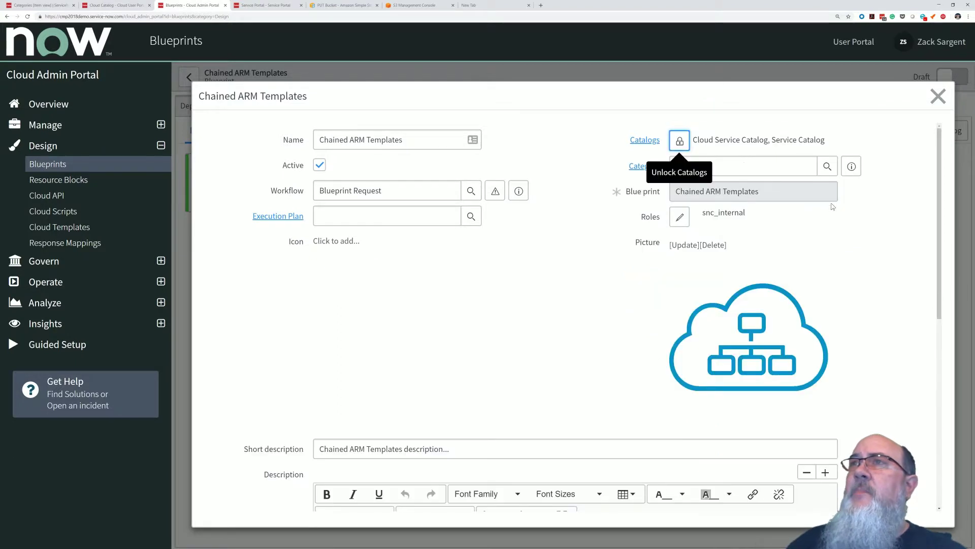
{"action": "scroll", "coordinate": [583, 311], "scroll_direction": "down", "scroll_amount": 3}
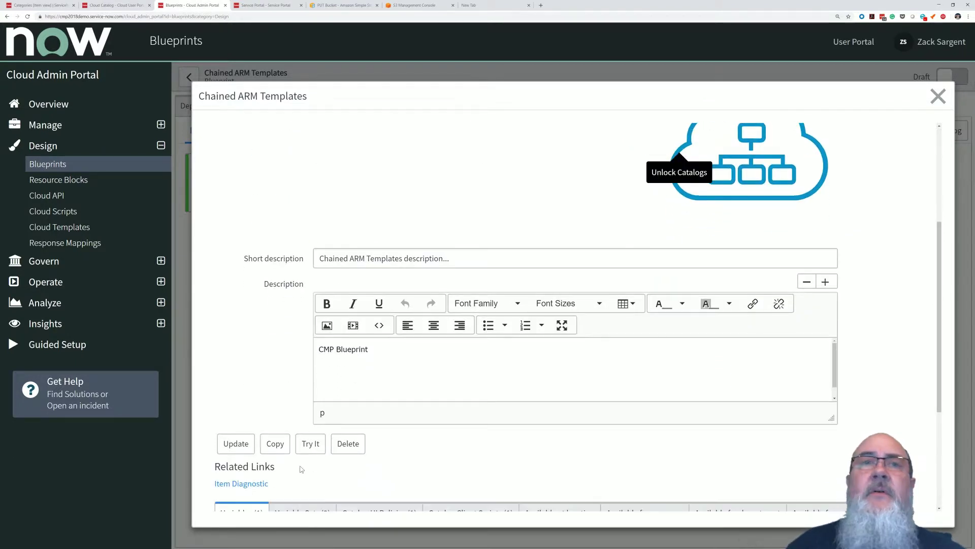
{"action": "left_click", "coordinate": [235, 443]}
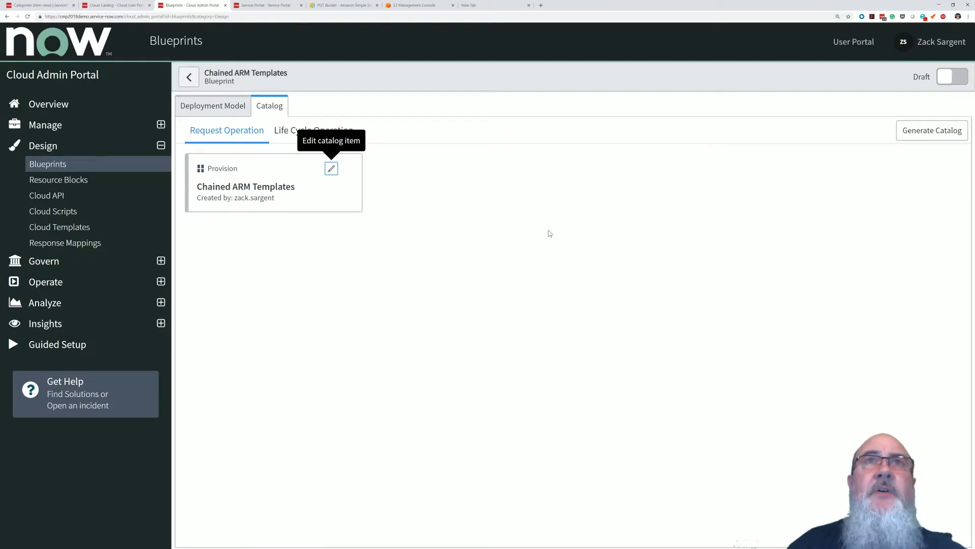
Open the Service Catalog Compute category's Edit Members list
{"action": "left_click", "coordinate": [45, 6]}
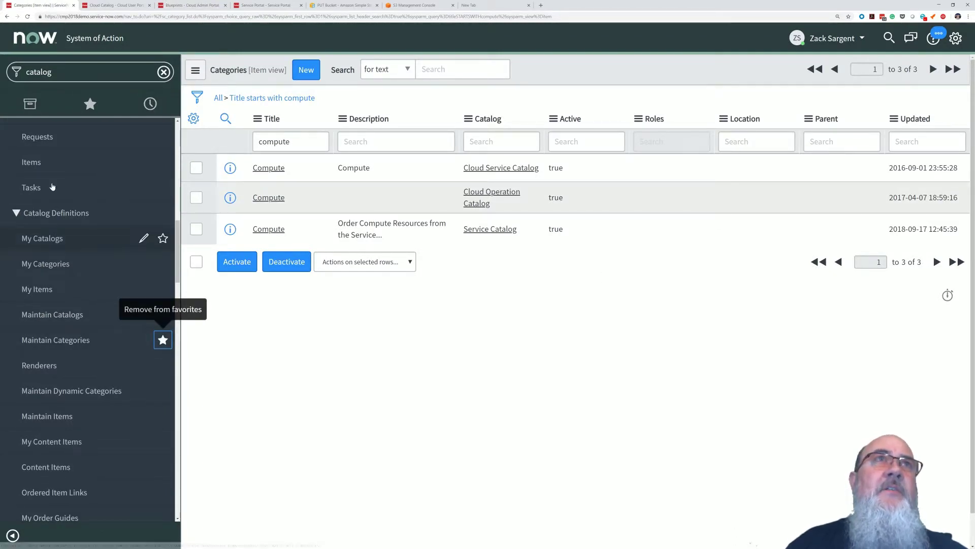
{"action": "mouse_move", "coordinate": [55, 340]}
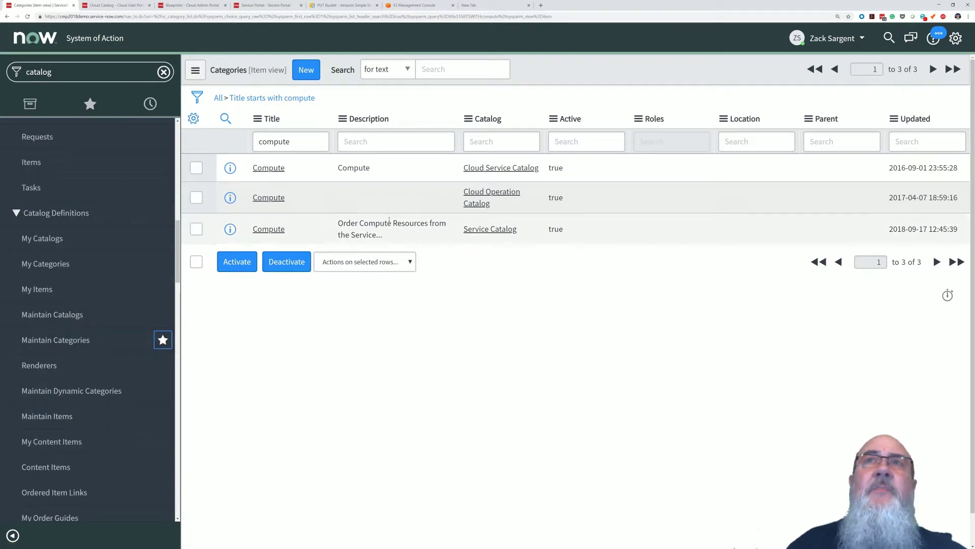
{"action": "left_click", "coordinate": [268, 229]}
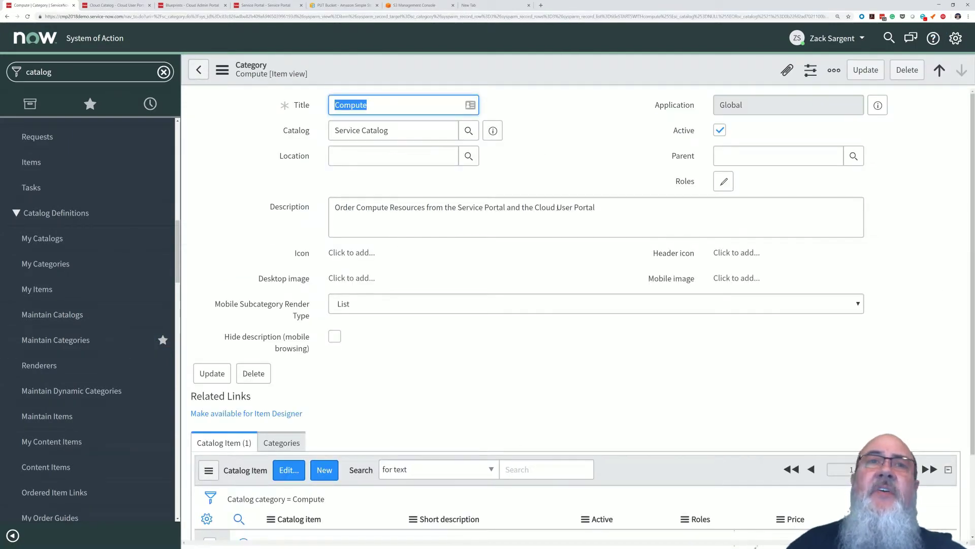
{"action": "scroll", "coordinate": [558, 207], "scroll_direction": "down", "scroll_amount": 2}
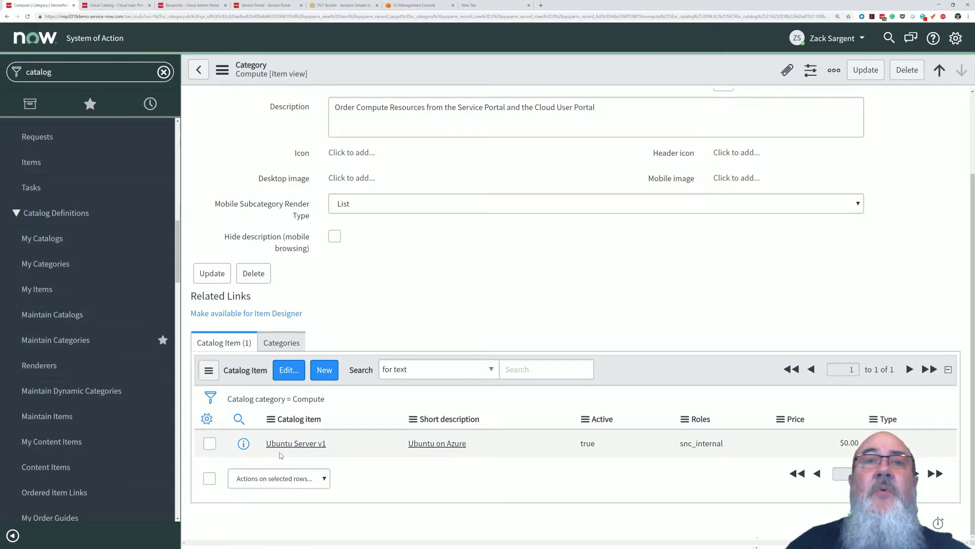
{"action": "left_click", "coordinate": [288, 374]}
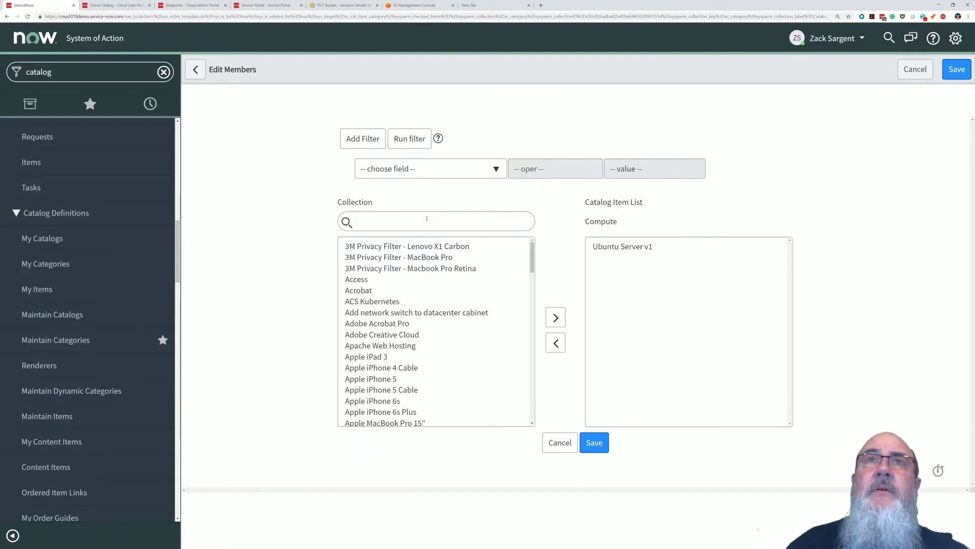
Filter by '*chain', move Chained ARM Templates into the Catalog Item List, and save
{"action": "left_click", "coordinate": [427, 218]}
{"action": "type", "text": "*"}
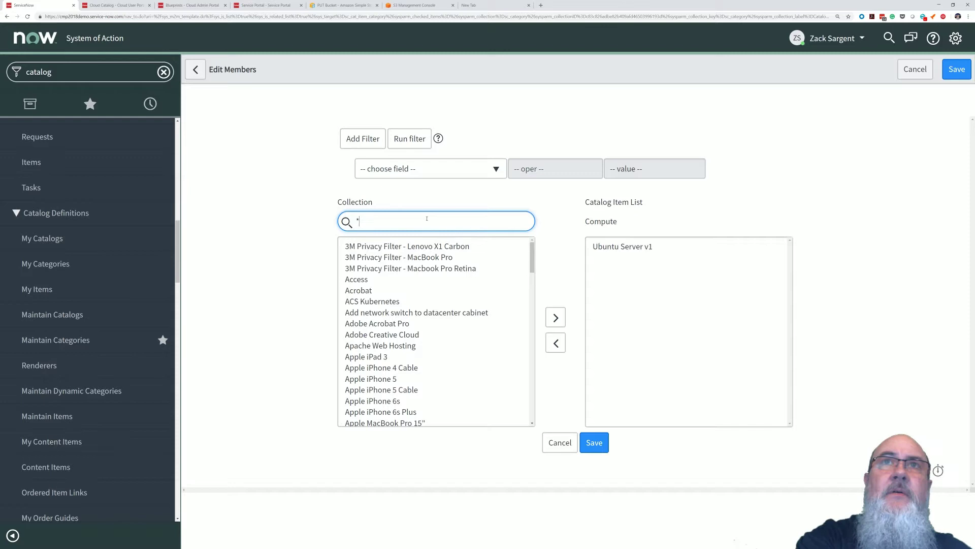
{"action": "type", "text": "chain"}
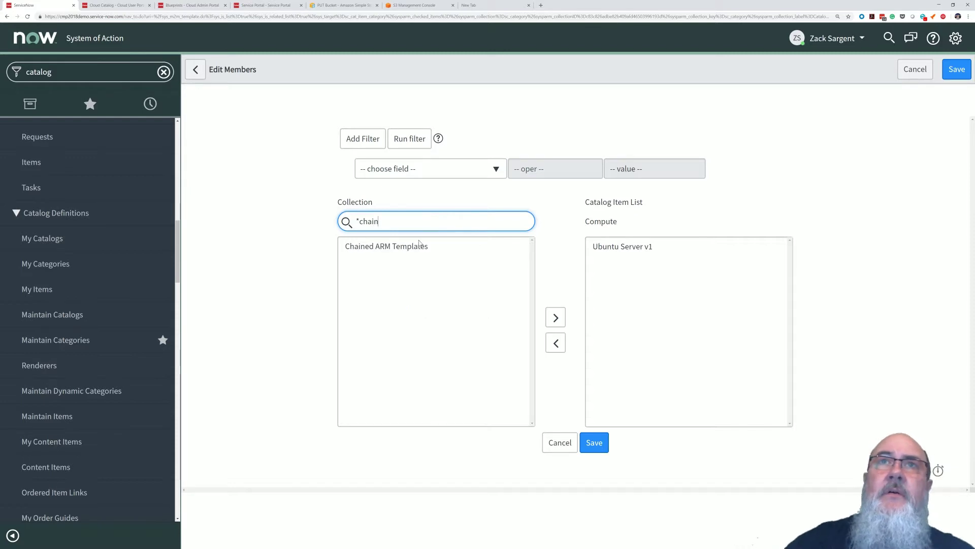
{"action": "left_click", "coordinate": [419, 246]}
{"action": "left_click", "coordinate": [555, 317]}
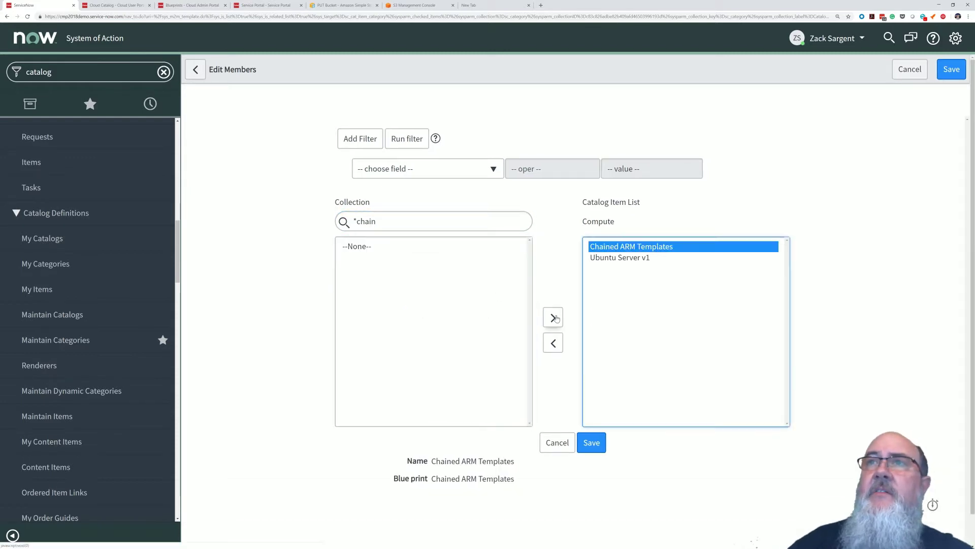
{"action": "left_click", "coordinate": [592, 443]}
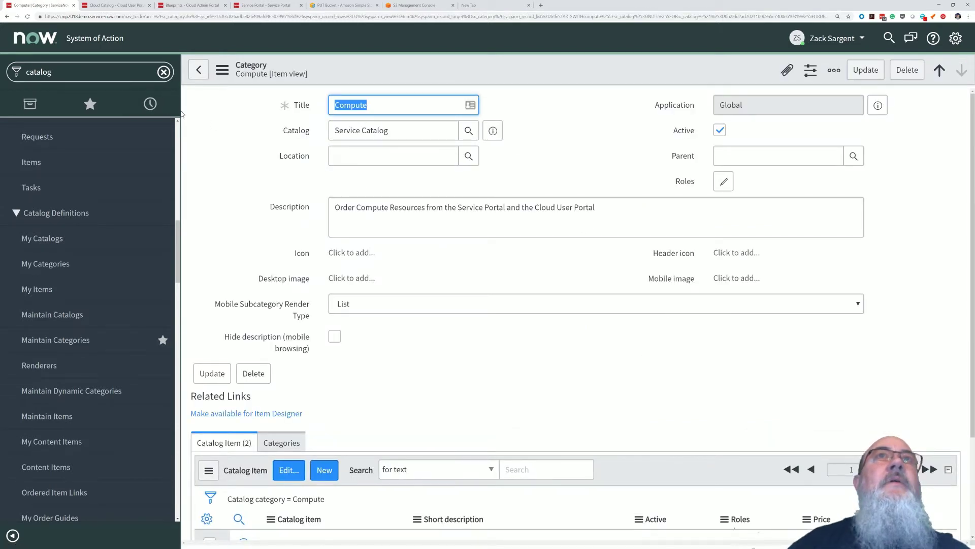
In the Service Portal, open Chained ARM Templates from Service Catalog > Compute
{"action": "left_click", "coordinate": [267, 6]}
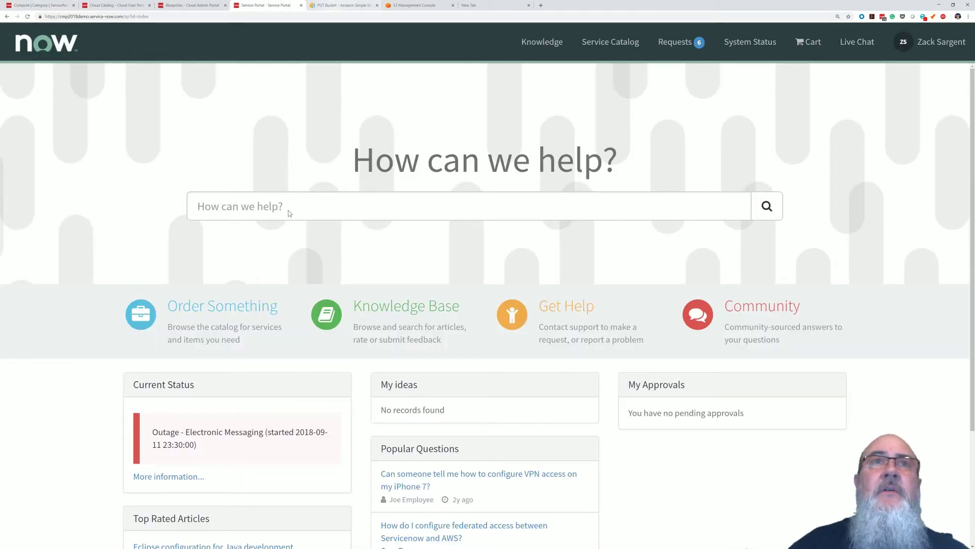
{"action": "left_click", "coordinate": [235, 309]}
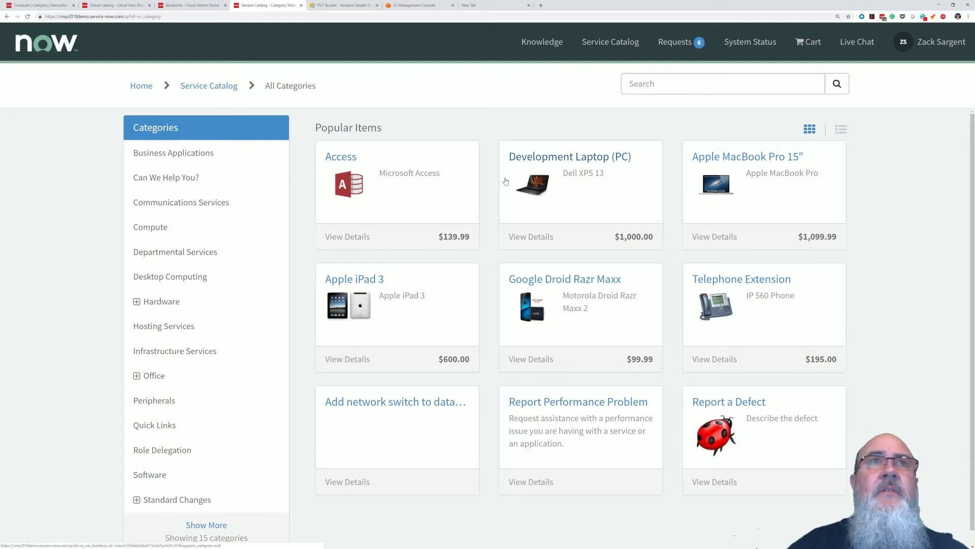
{"action": "left_click", "coordinate": [145, 234]}
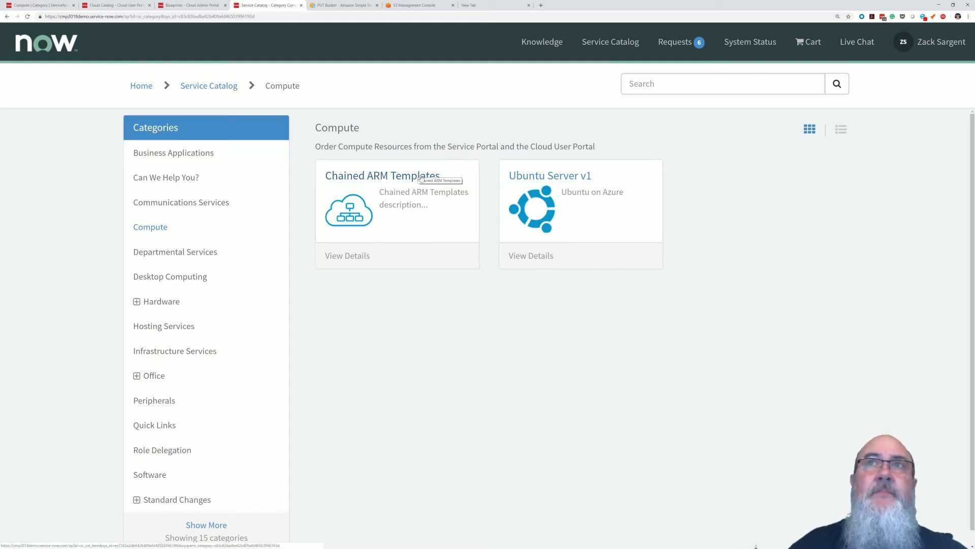
{"action": "left_click", "coordinate": [422, 176]}
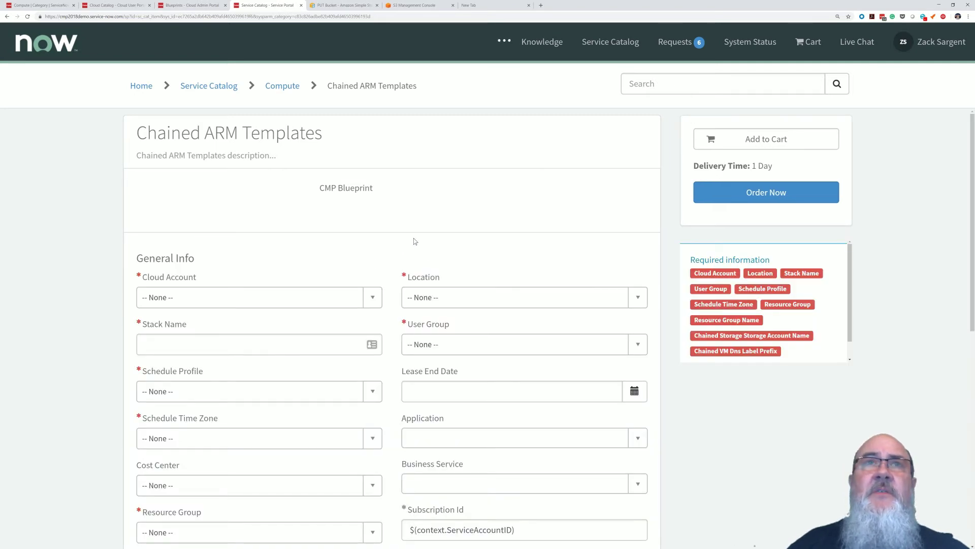
Copy the stack name zs10110147 into the Resource Group Name field
{"action": "scroll", "coordinate": [386, 242], "scroll_direction": "down", "scroll_amount": 1}
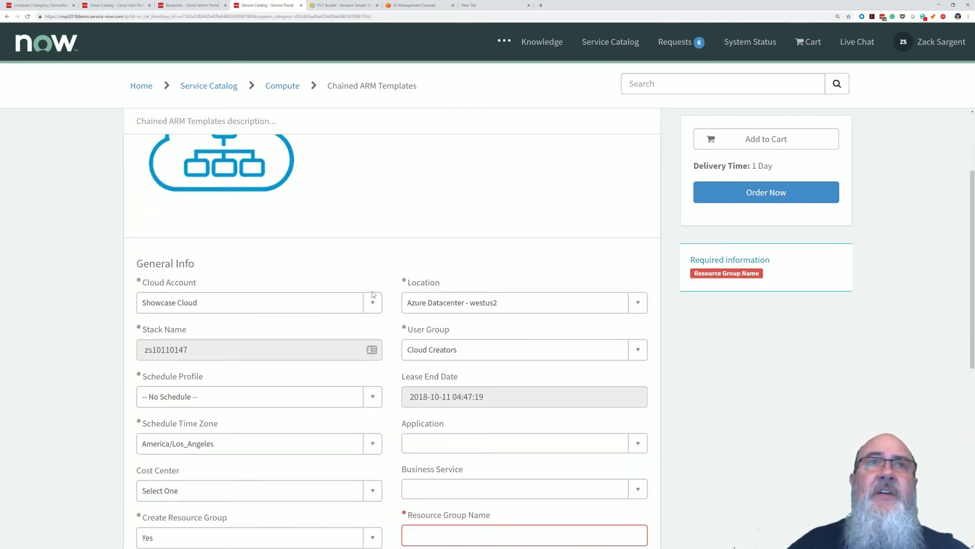
{"action": "scroll", "coordinate": [392, 250], "scroll_direction": "down", "scroll_amount": 2}
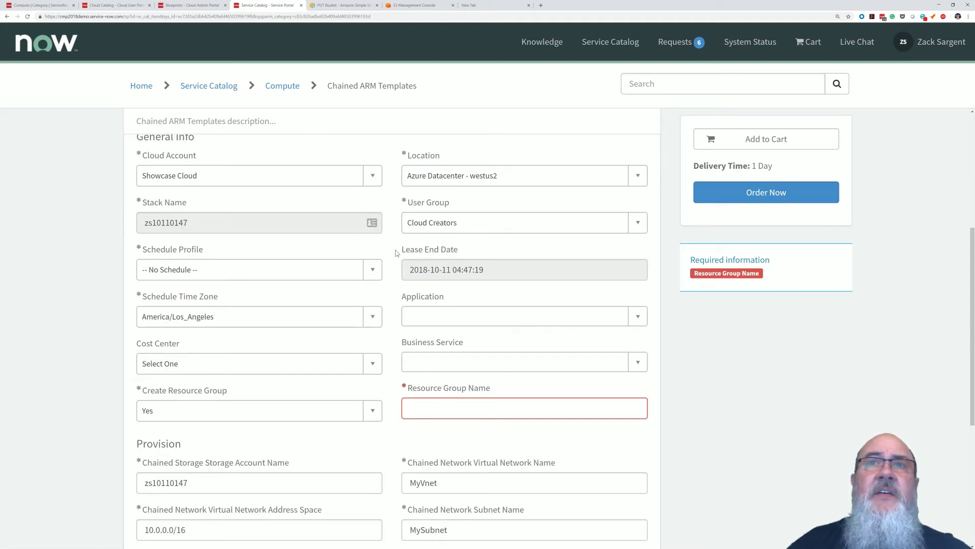
{"action": "scroll", "coordinate": [397, 251], "scroll_direction": "down", "scroll_amount": 2}
{"action": "scroll", "coordinate": [399, 244], "scroll_direction": "down", "scroll_amount": 2}
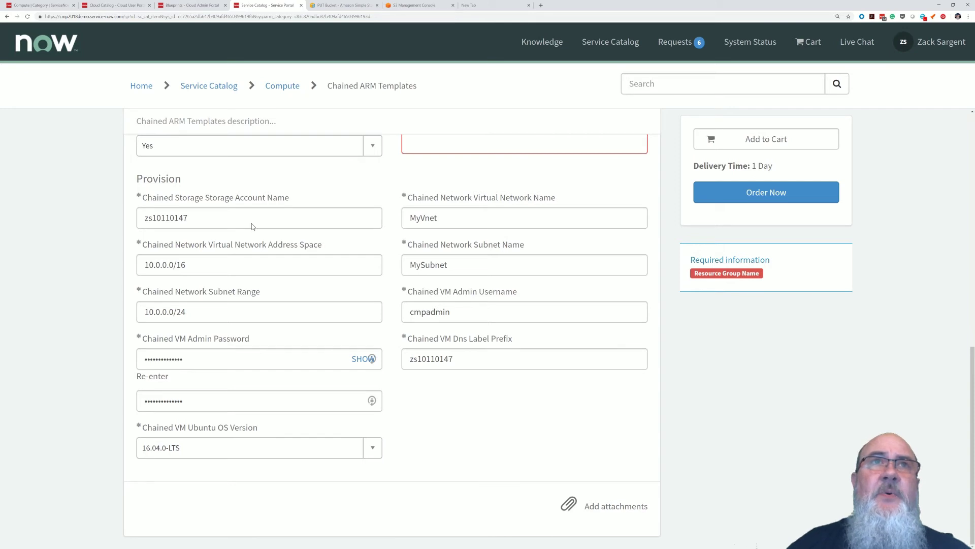
{"action": "scroll", "coordinate": [326, 319], "scroll_direction": "up", "scroll_amount": 5}
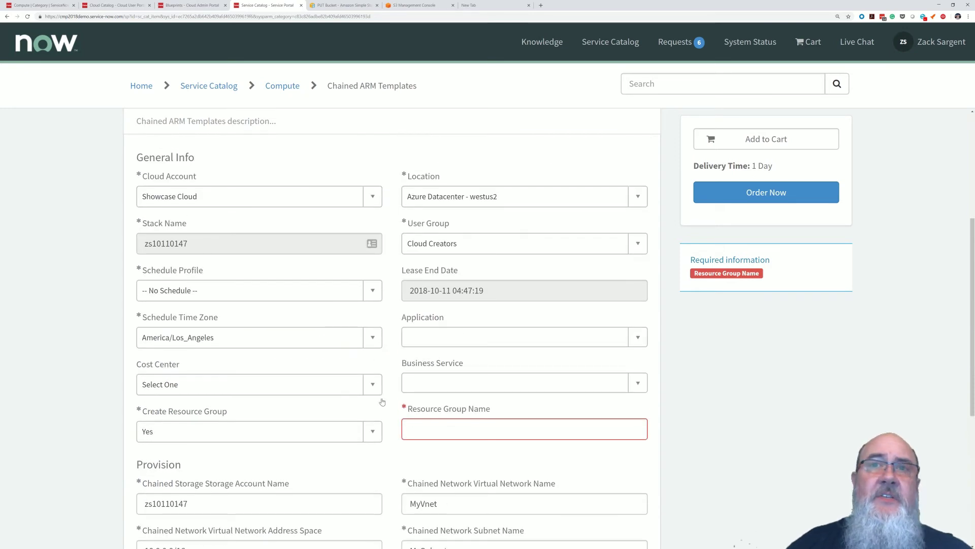
{"action": "left_click", "coordinate": [227, 247]}
{"action": "double_click", "coordinate": [173, 245]}
{"action": "key", "text": "ctrl+c"}
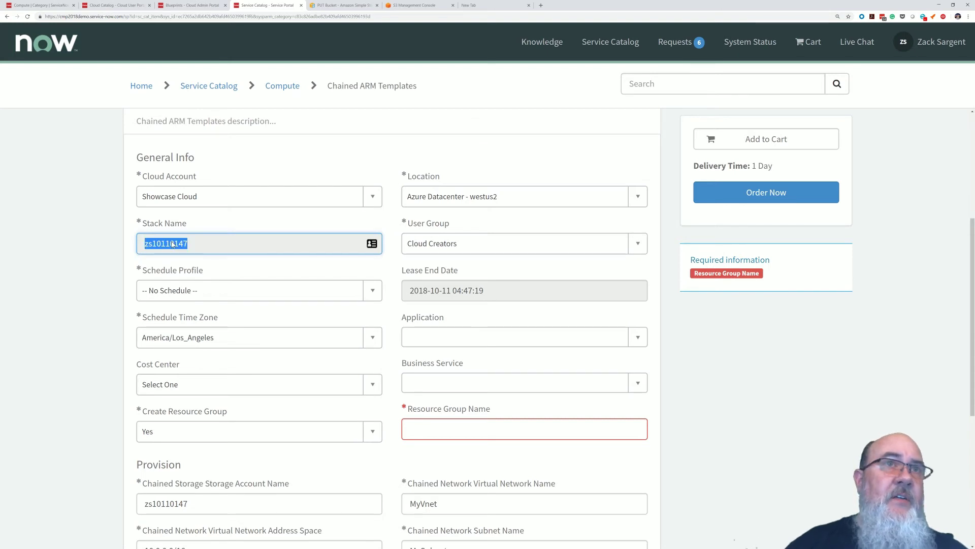
{"action": "left_click", "coordinate": [429, 427]}
{"action": "key", "text": "ctrl+v"}
Order the item with Order Now and confirm the checkout
{"action": "scroll", "coordinate": [430, 426], "scroll_direction": "down", "scroll_amount": 3}
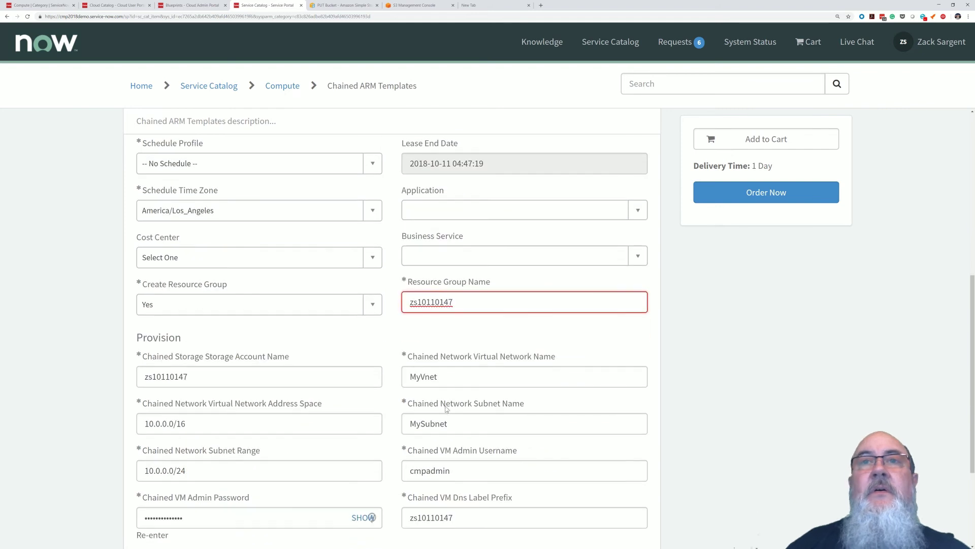
{"action": "scroll", "coordinate": [428, 367], "scroll_direction": "down", "scroll_amount": 2}
{"action": "scroll", "coordinate": [429, 367], "scroll_direction": "down", "scroll_amount": 2}
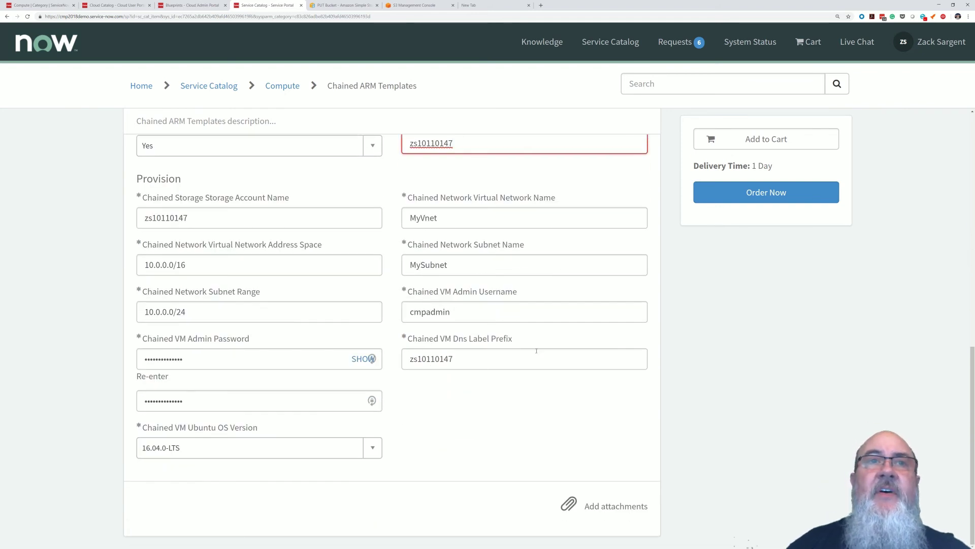
{"action": "left_click", "coordinate": [785, 196]}
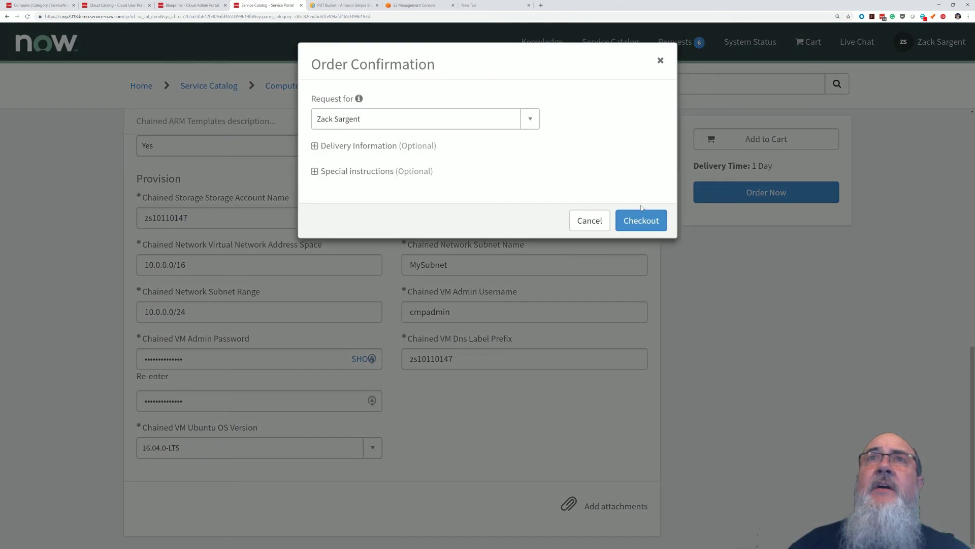
{"action": "left_click", "coordinate": [640, 224]}
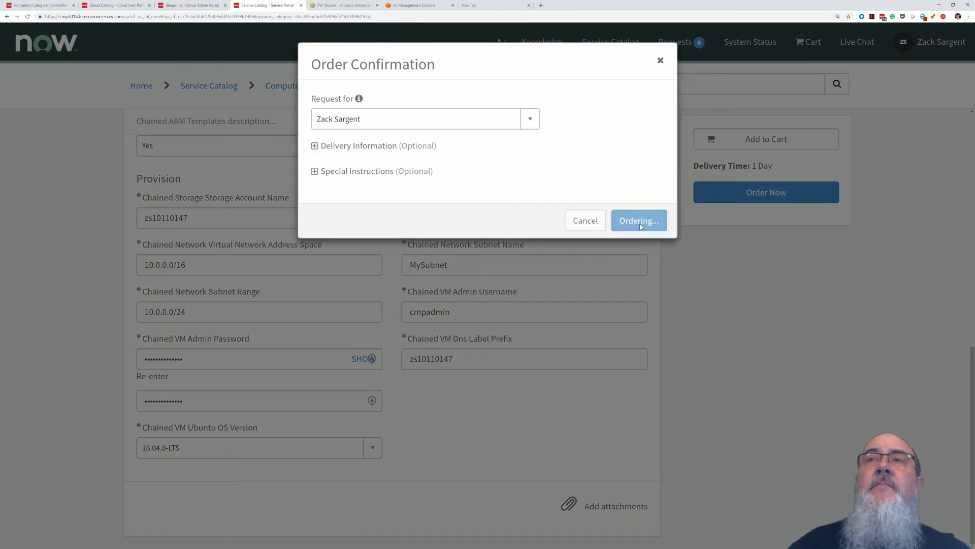